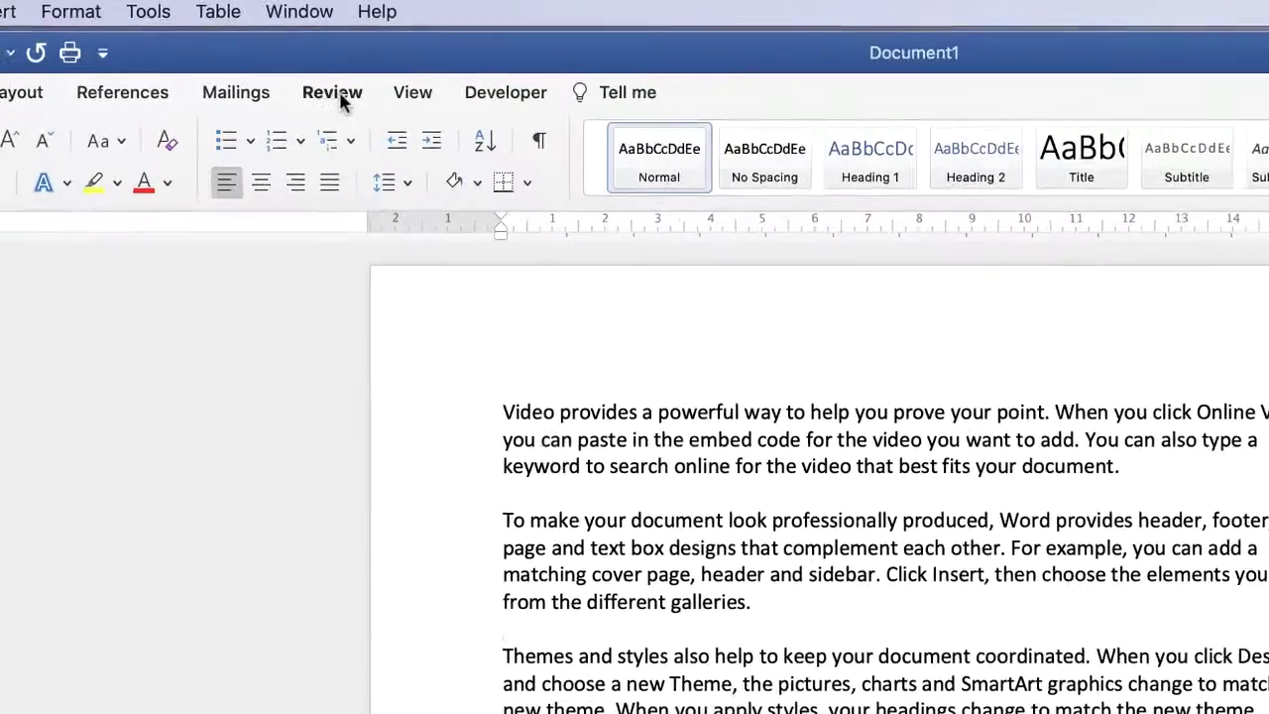
Step: Switch Track Changes on from the Review tab so all edits are recorded
left_click(337, 99)
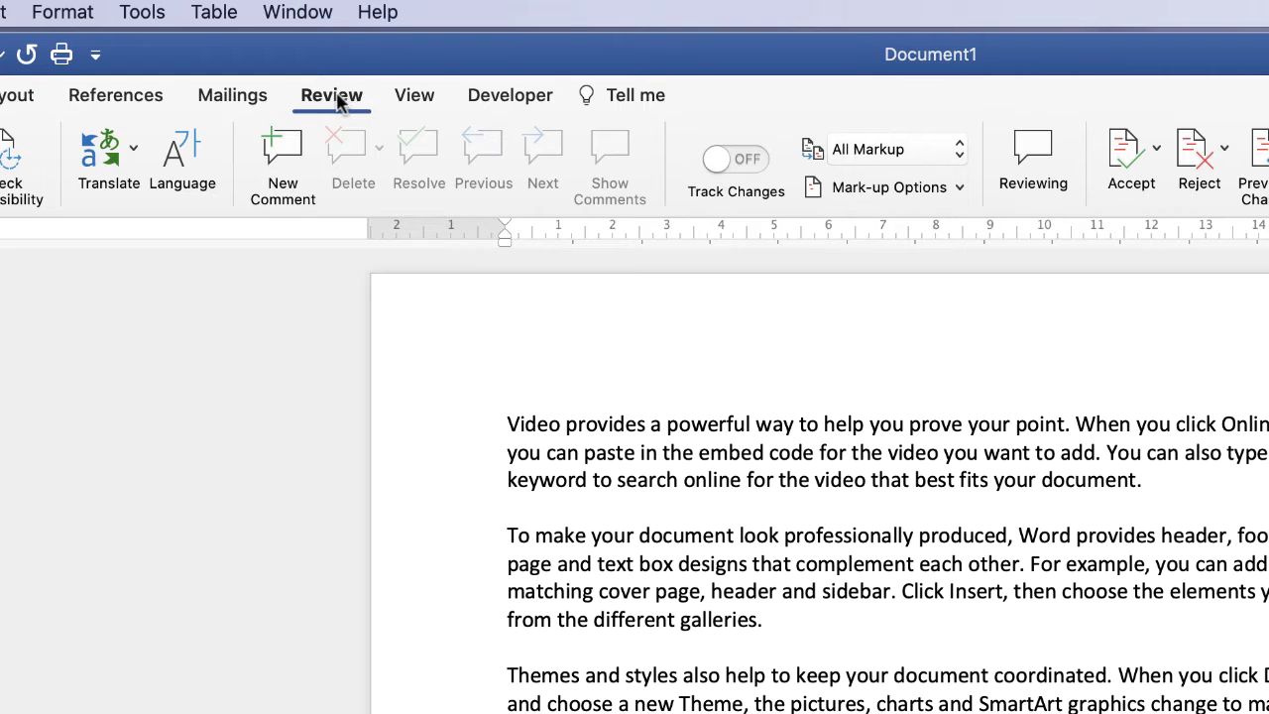
left_click(718, 160)
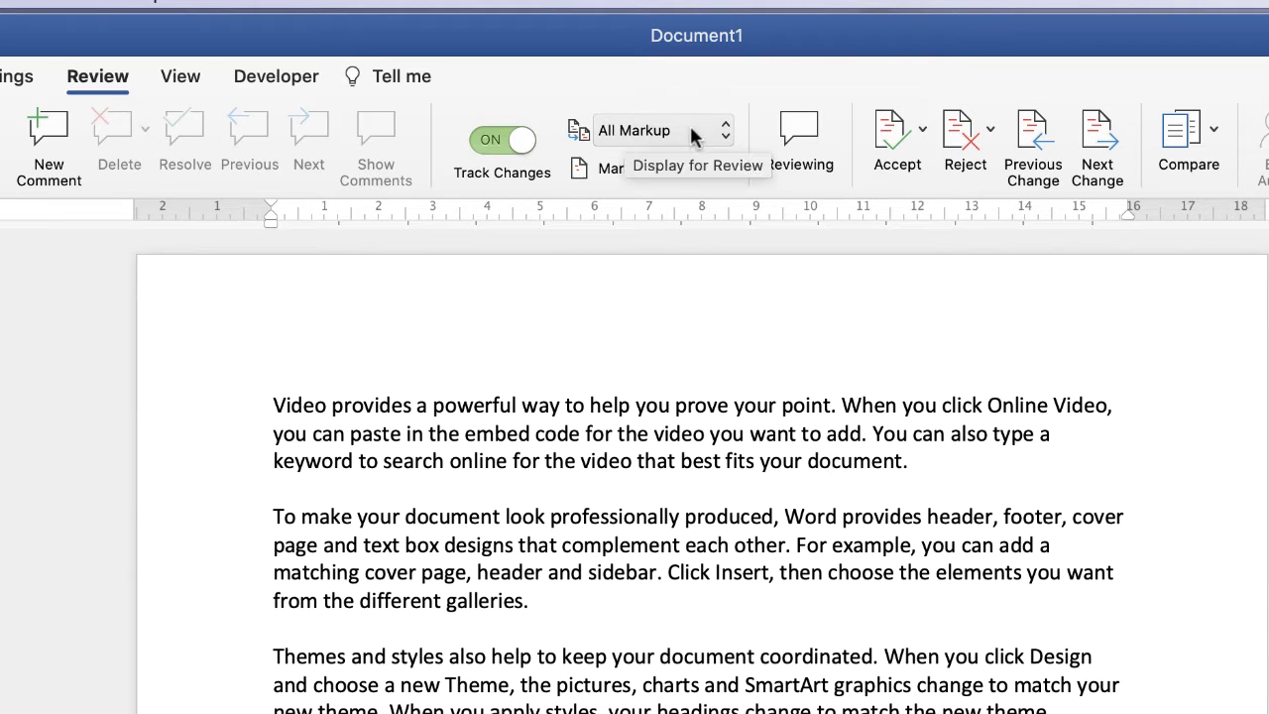
Step: Switch the review display to Simple Markup and delete the opening 'Video provides…' sentence
left_click(690, 135)
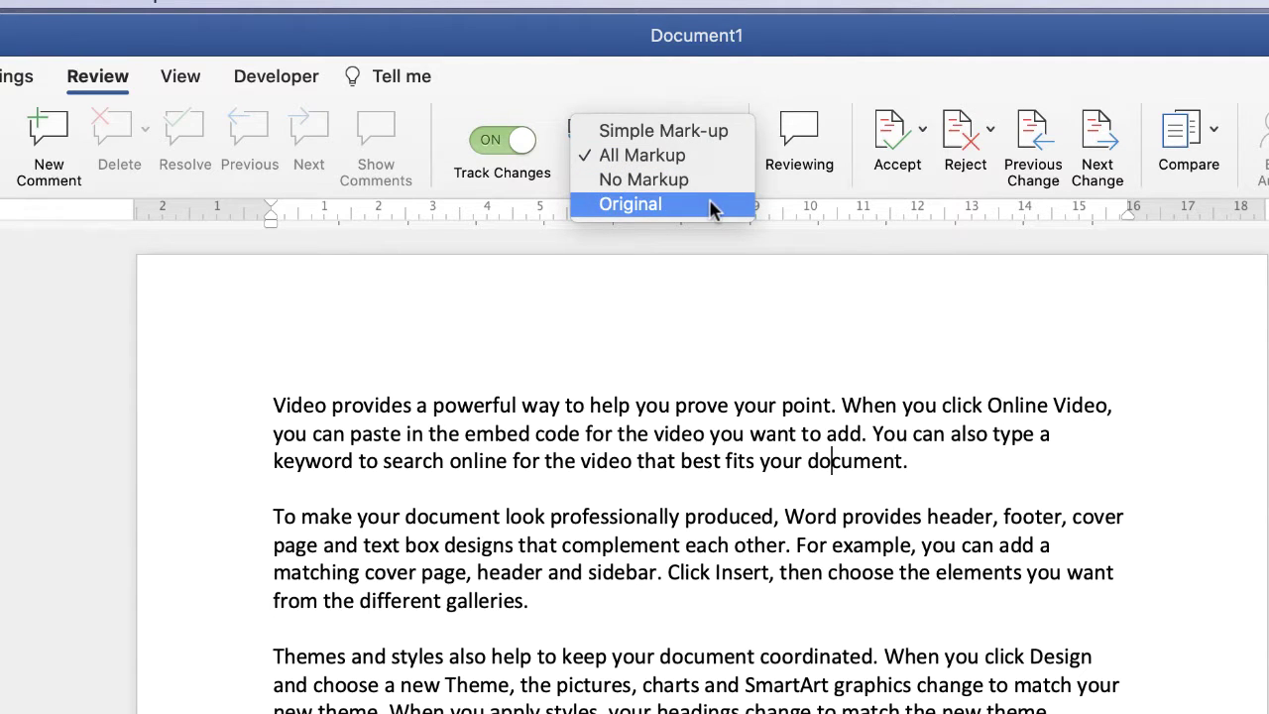
left_click(713, 132)
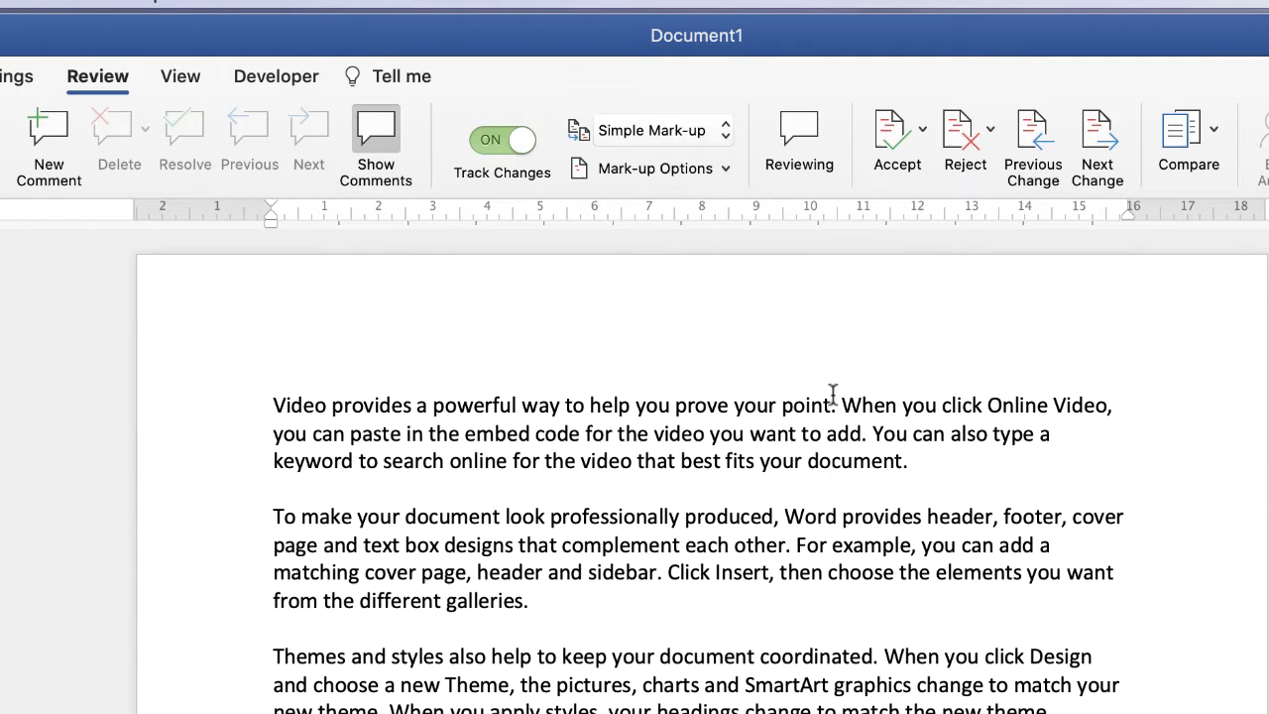
left_click_drag(838, 404, 300, 406)
key("BackSpace")
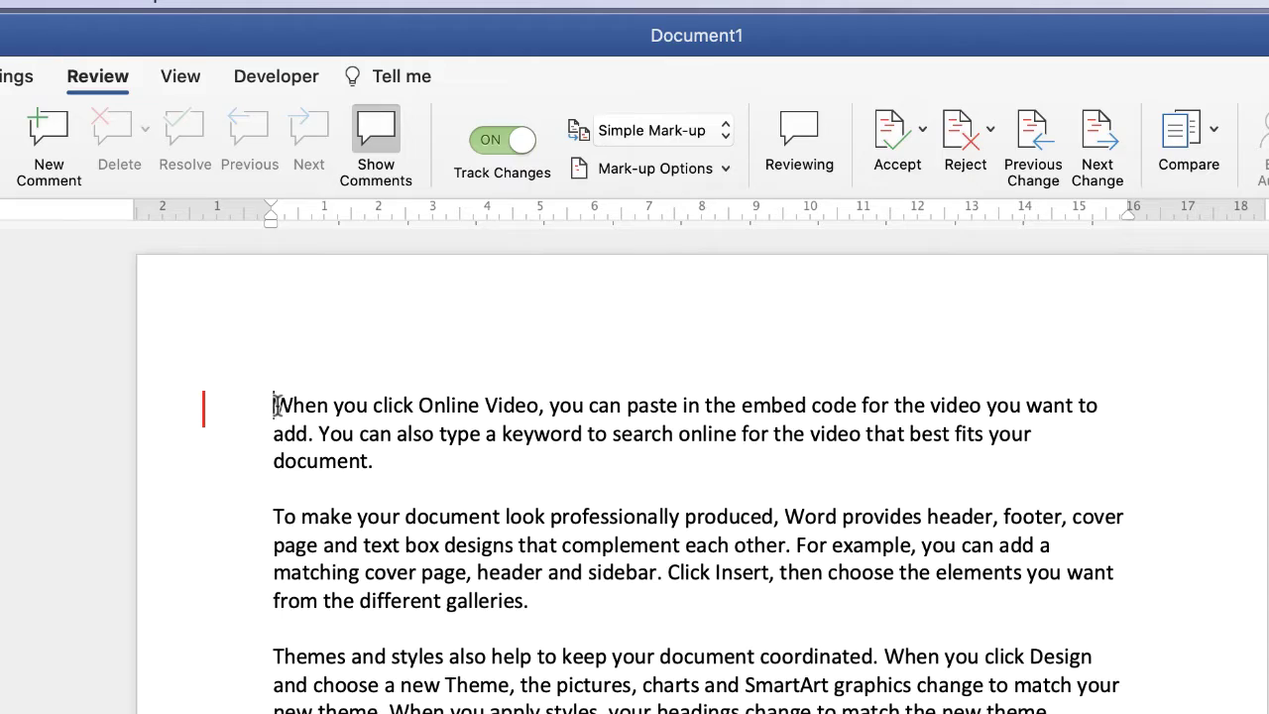
Step: Set the review display back to All Markup so the deleted sentence appears in a margin balloon
left_click(202, 408)
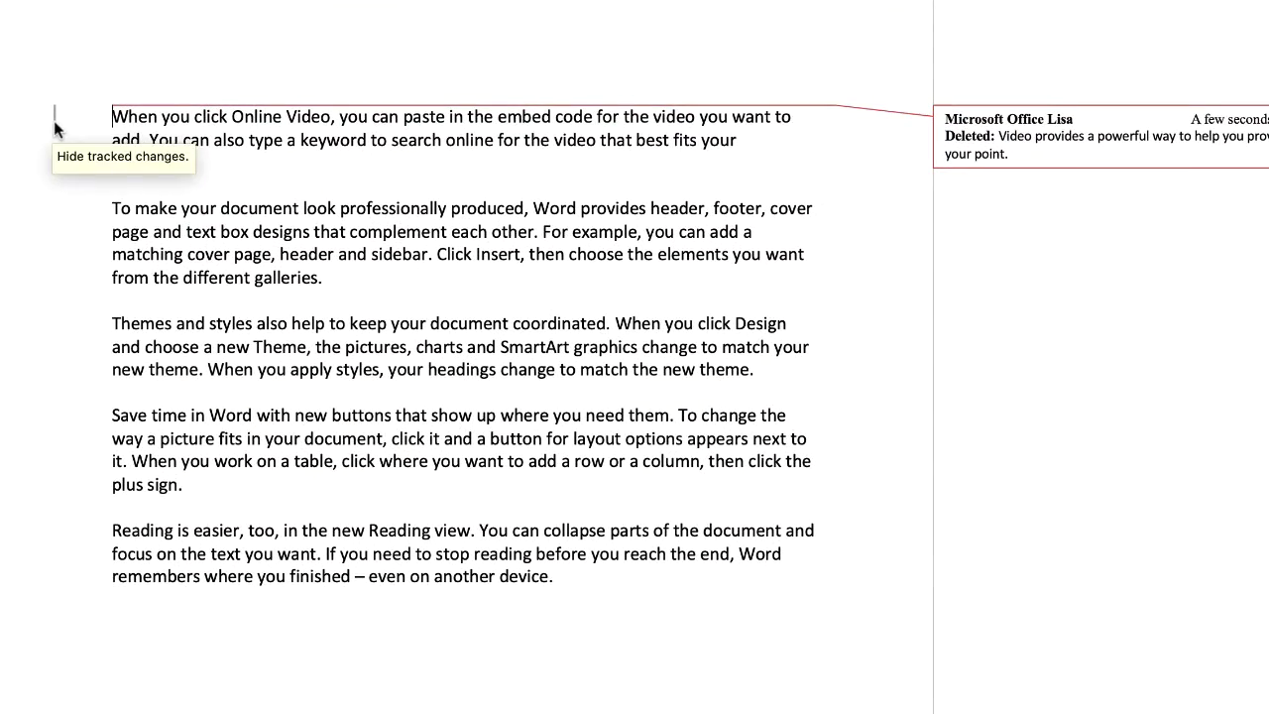
left_click(54, 120)
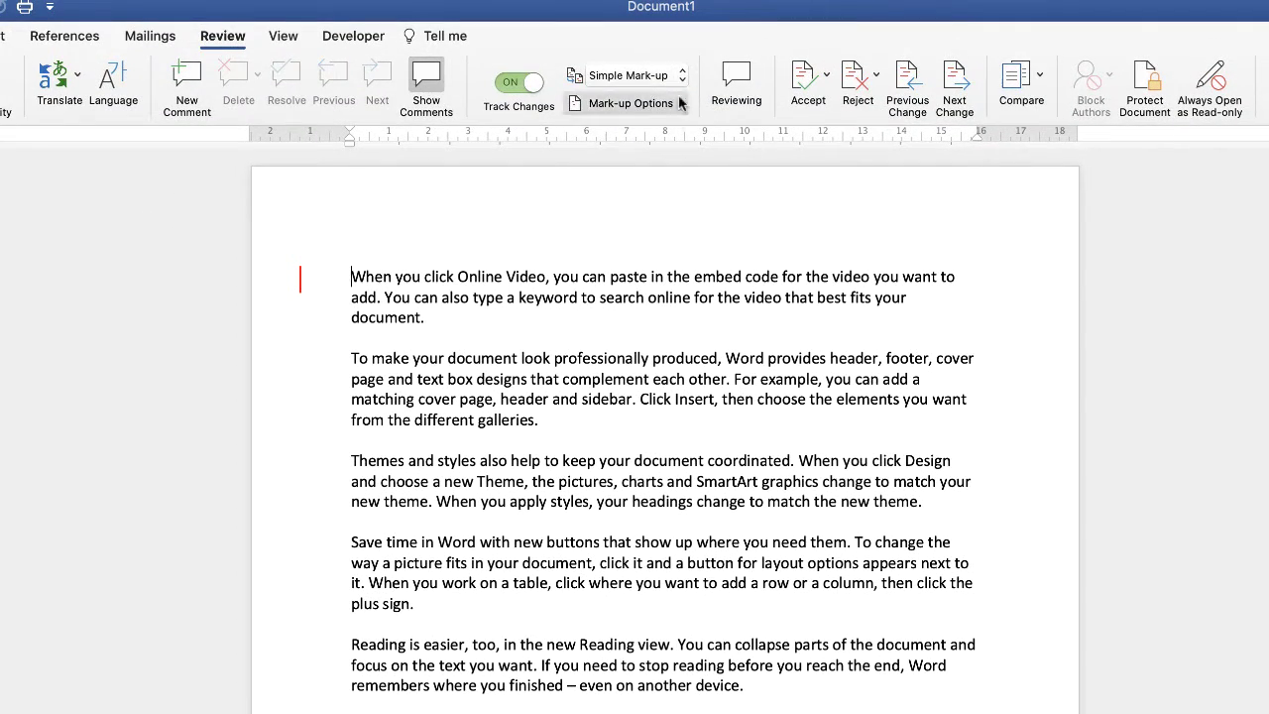
left_click(682, 83)
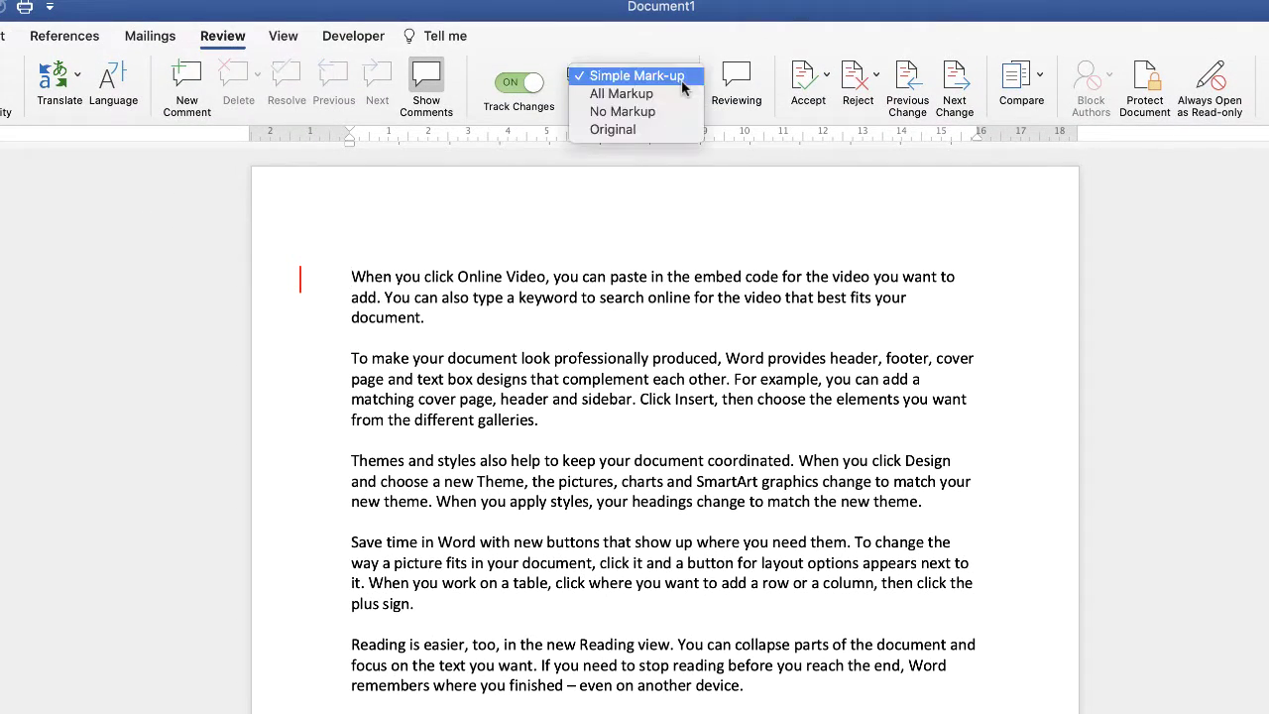
left_click(610, 95)
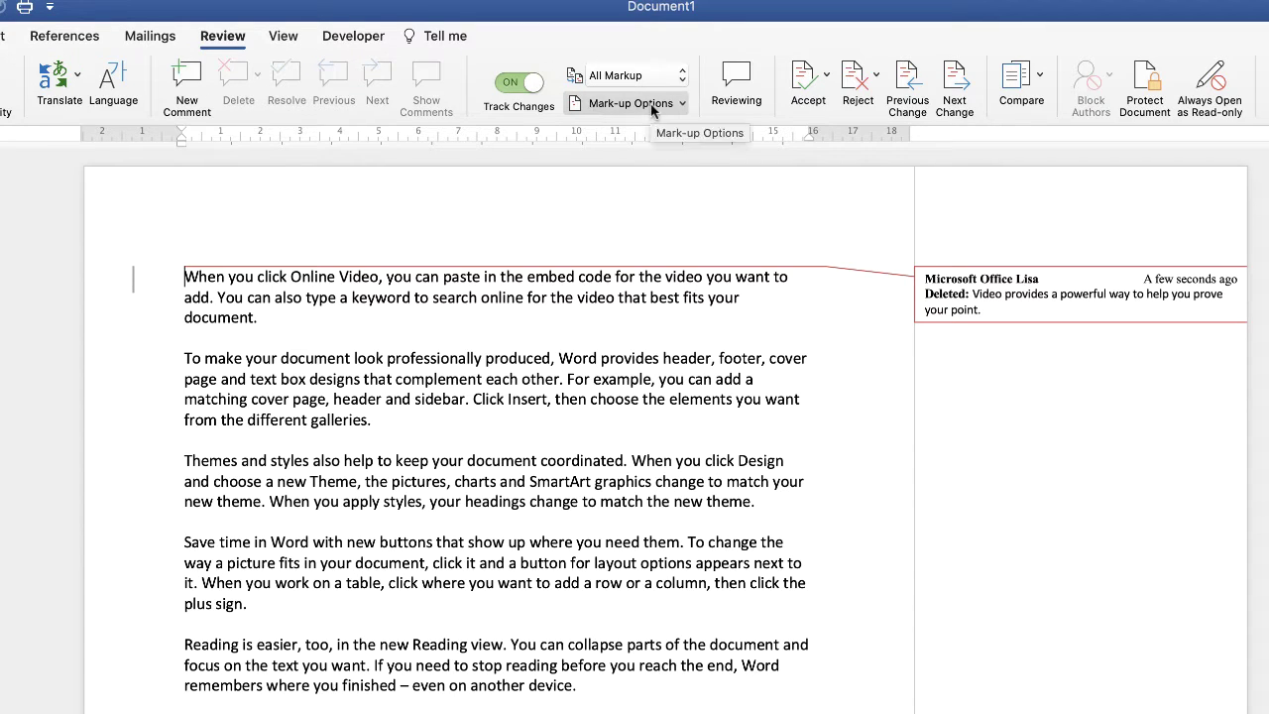
Step: Set the Markup Options balloons to Show All Revisions Inline
left_click(681, 105)
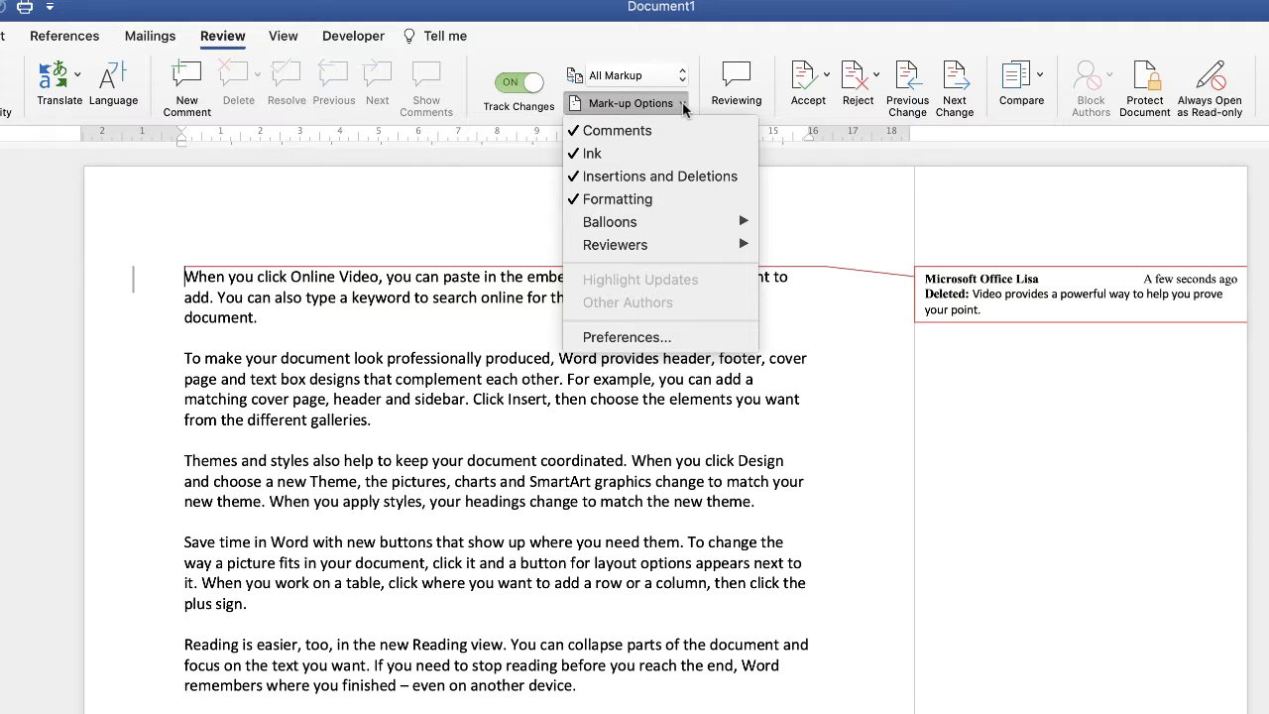
mouse_move(670, 229)
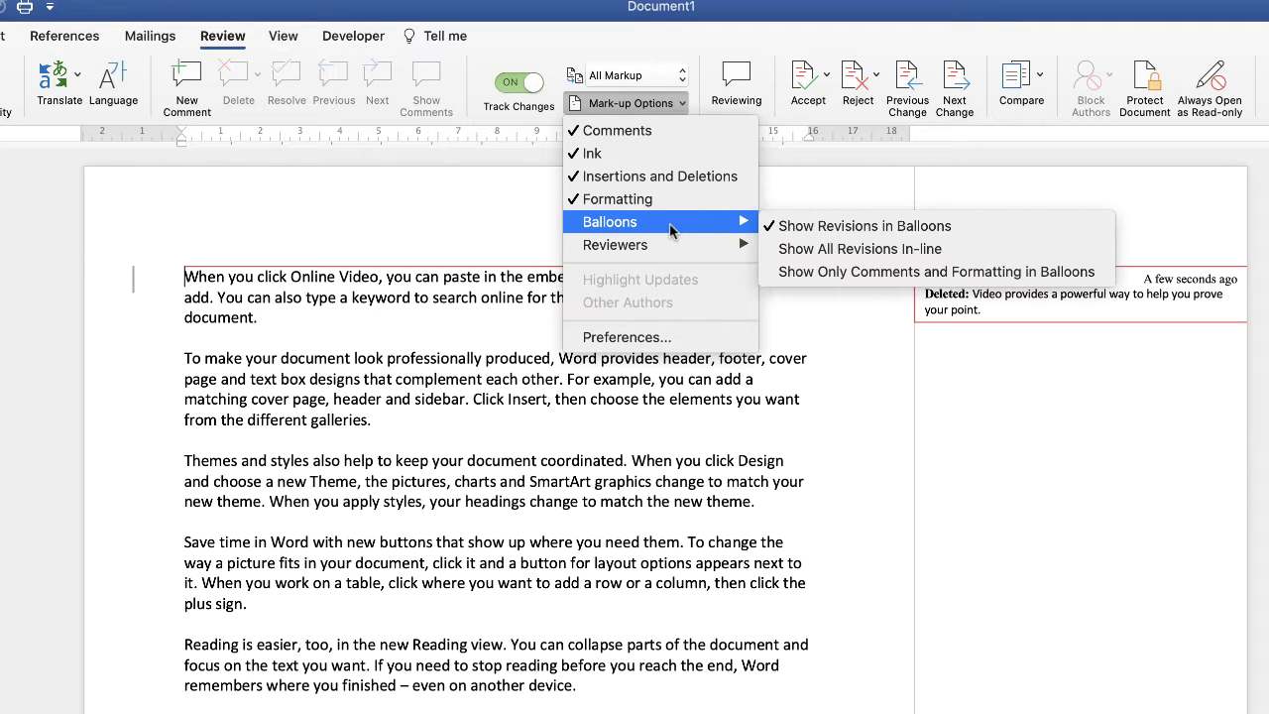
left_click(794, 254)
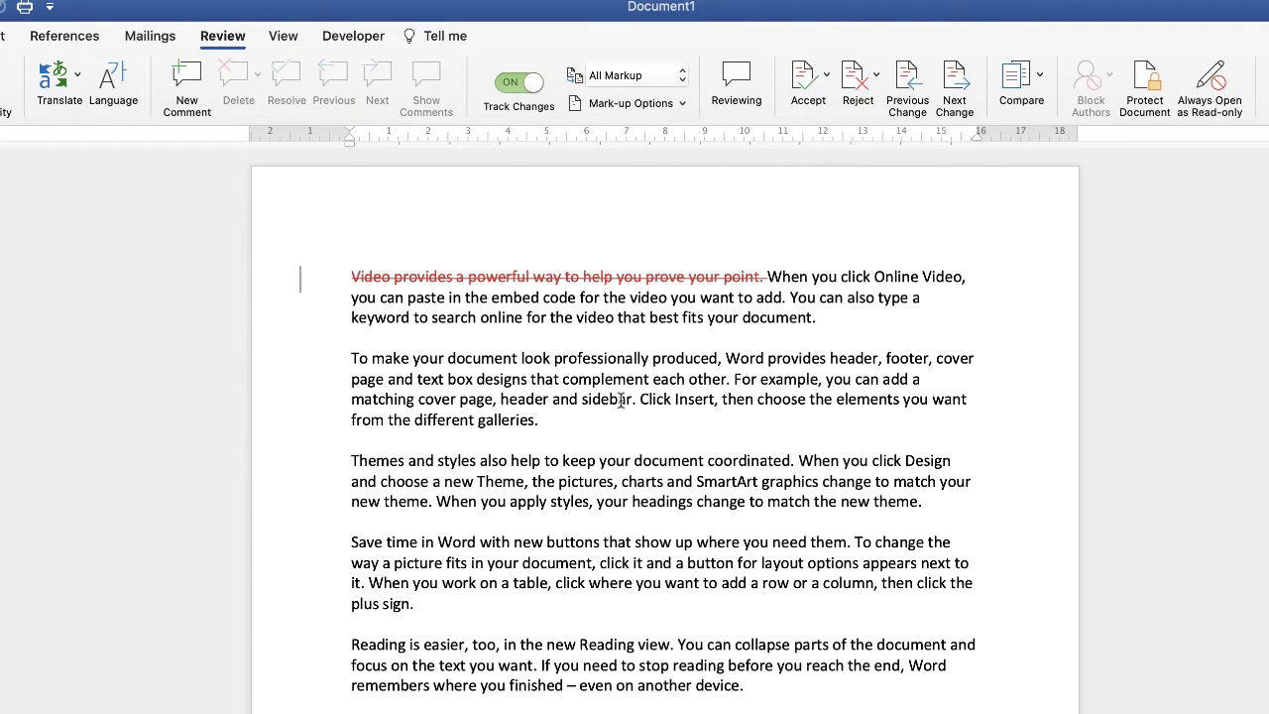
Step: Insert 'neat and' before 'coordinated' in the third paragraph, then view with No Markup
left_click(707, 460)
type("neat and")
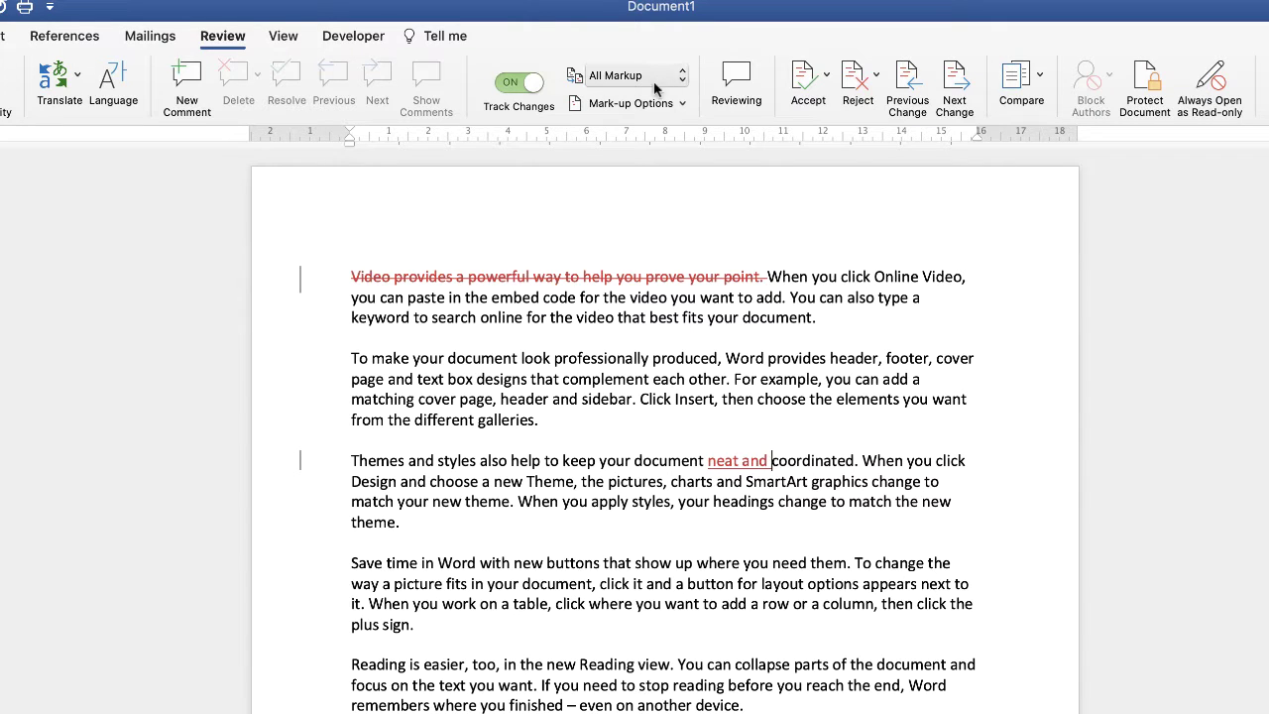
left_click(680, 83)
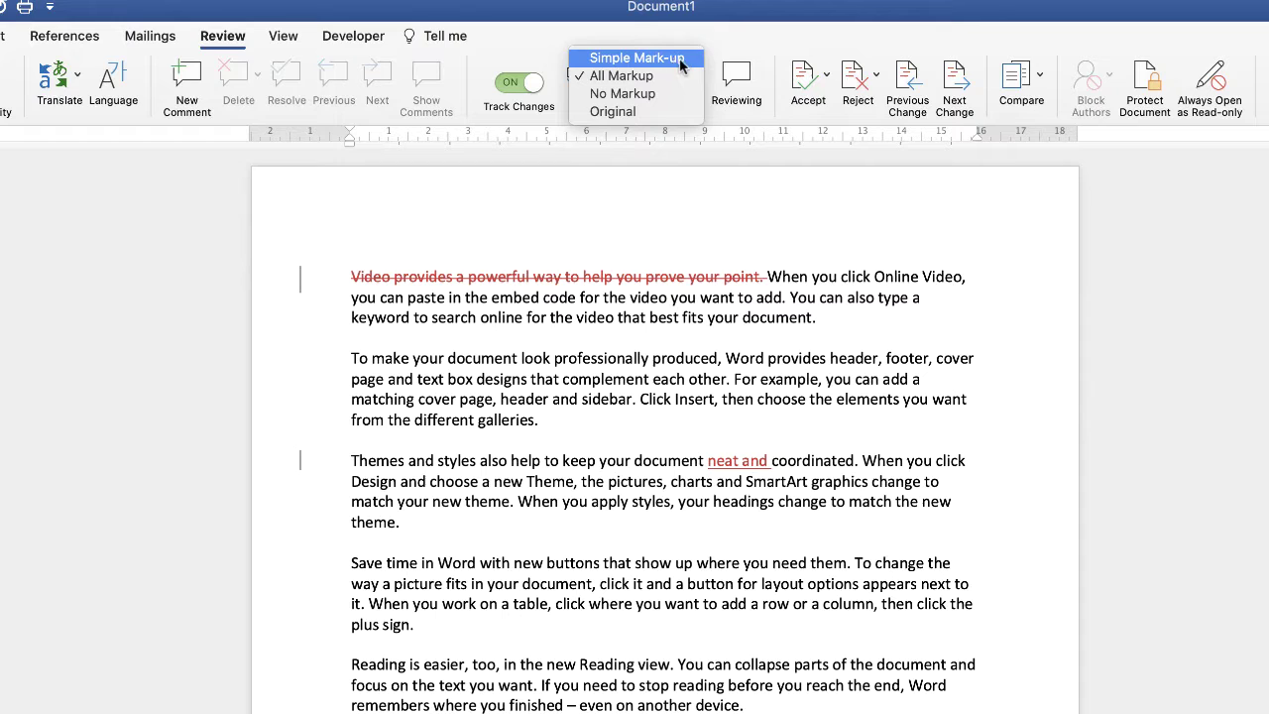
left_click(622, 93)
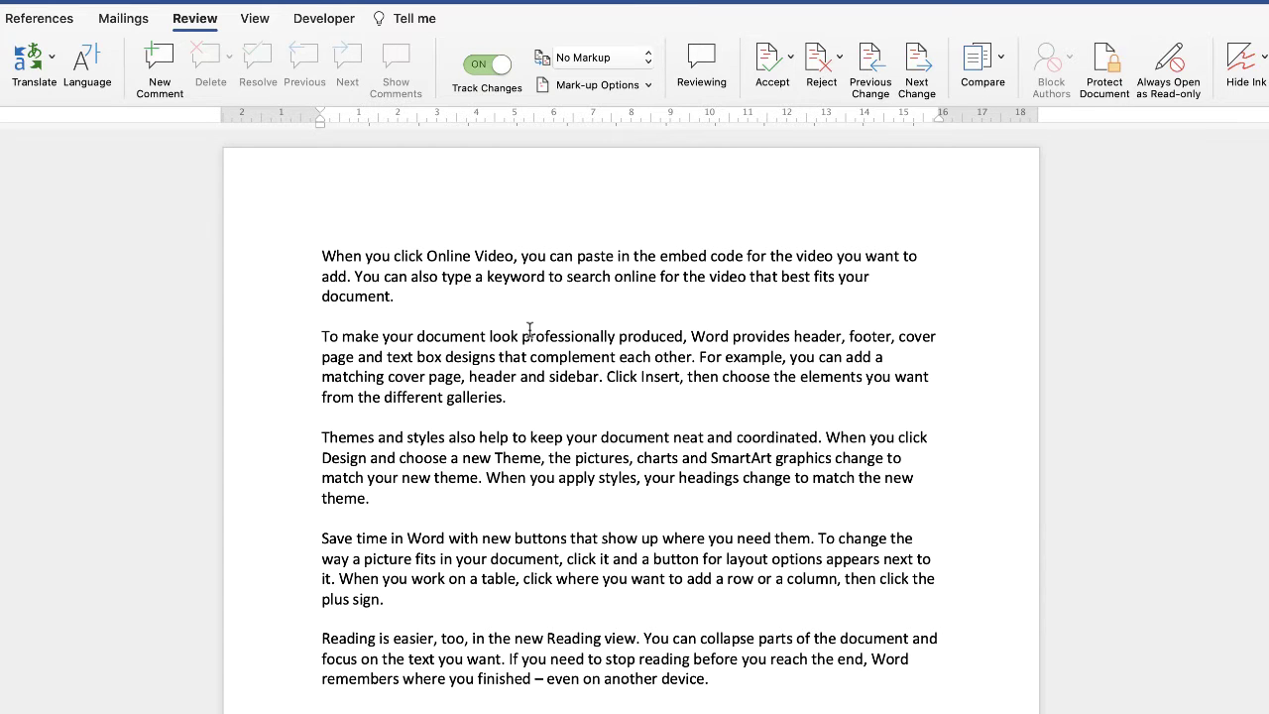
Step: Switch the display to All Markup, then to Original to see the pre-edit text
left_click(595, 58)
left_click(588, 38)
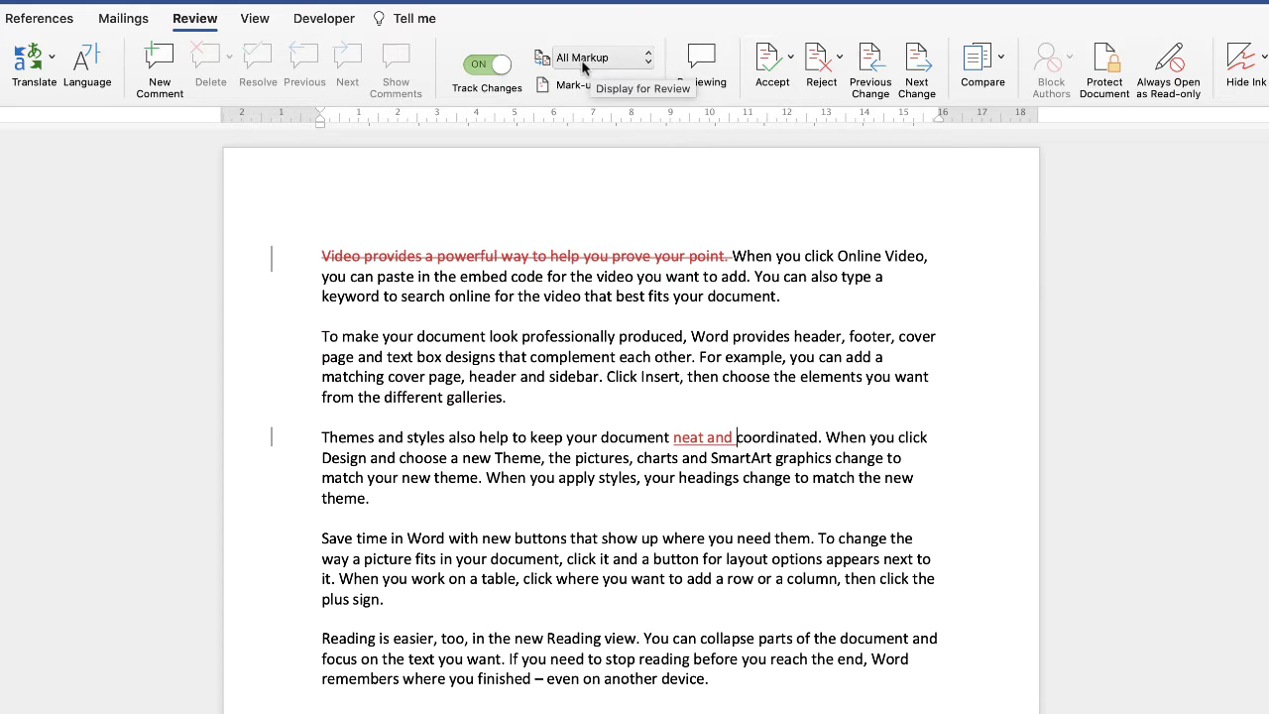
left_click(644, 65)
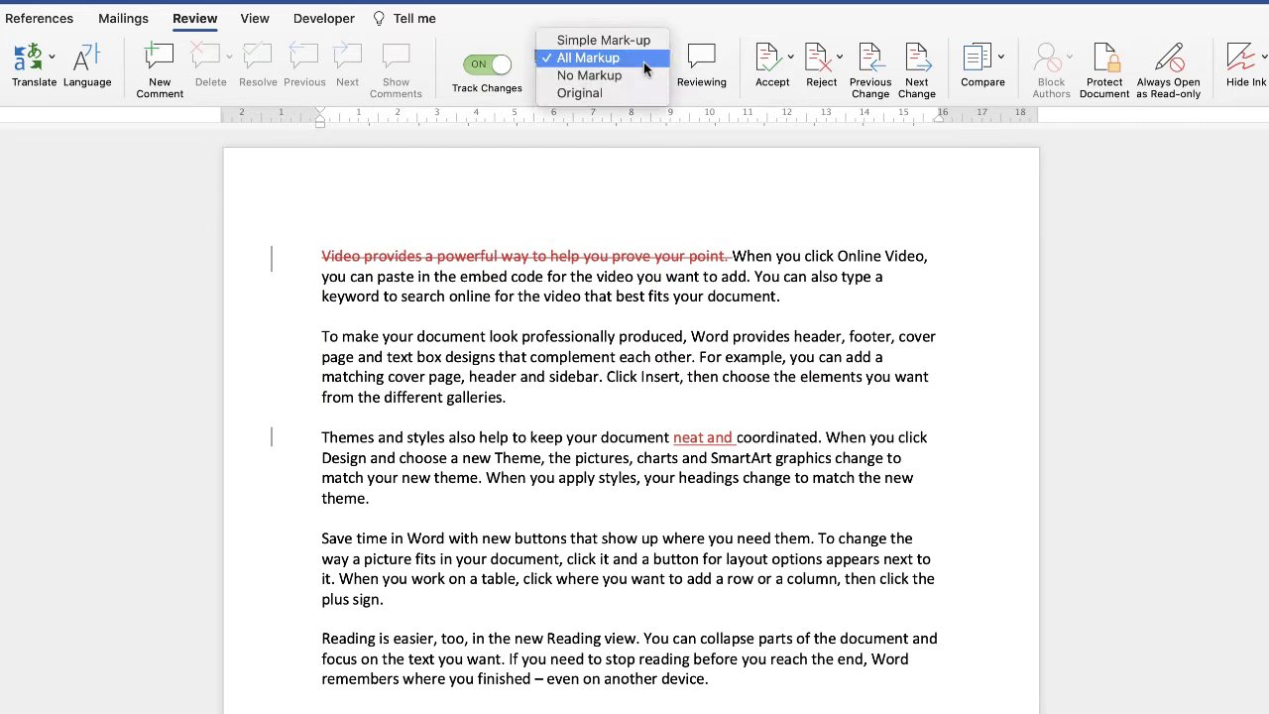
left_click(587, 94)
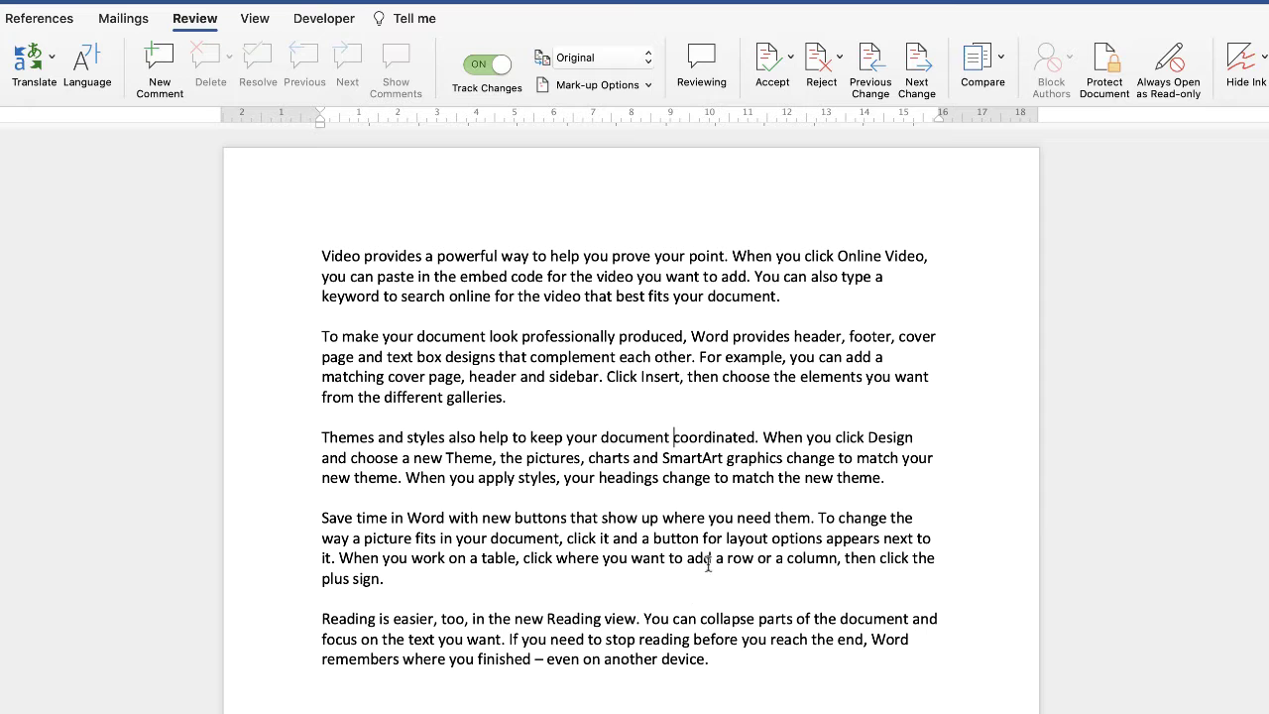
Step: Delete the 'Save time in Word' paragraph as a tracked change, preview Original, then select 'even on another device.'
left_click_drag(388, 578, 315, 533)
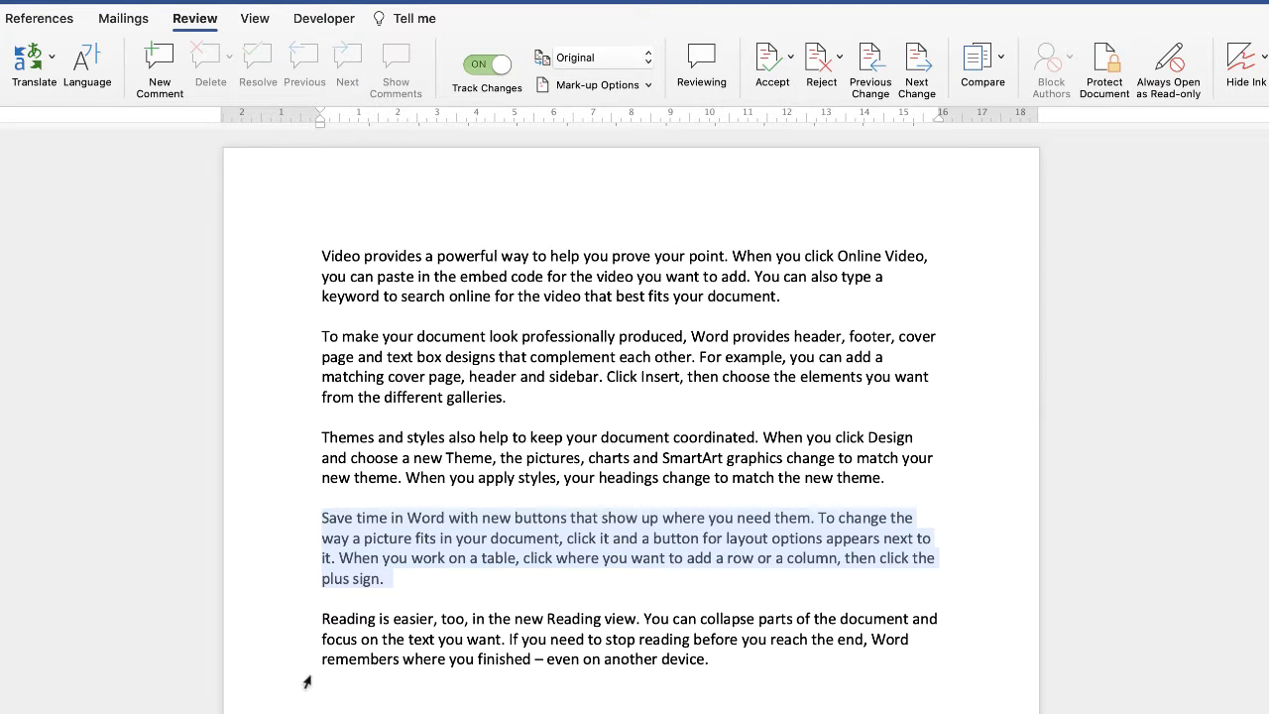
key("Delete")
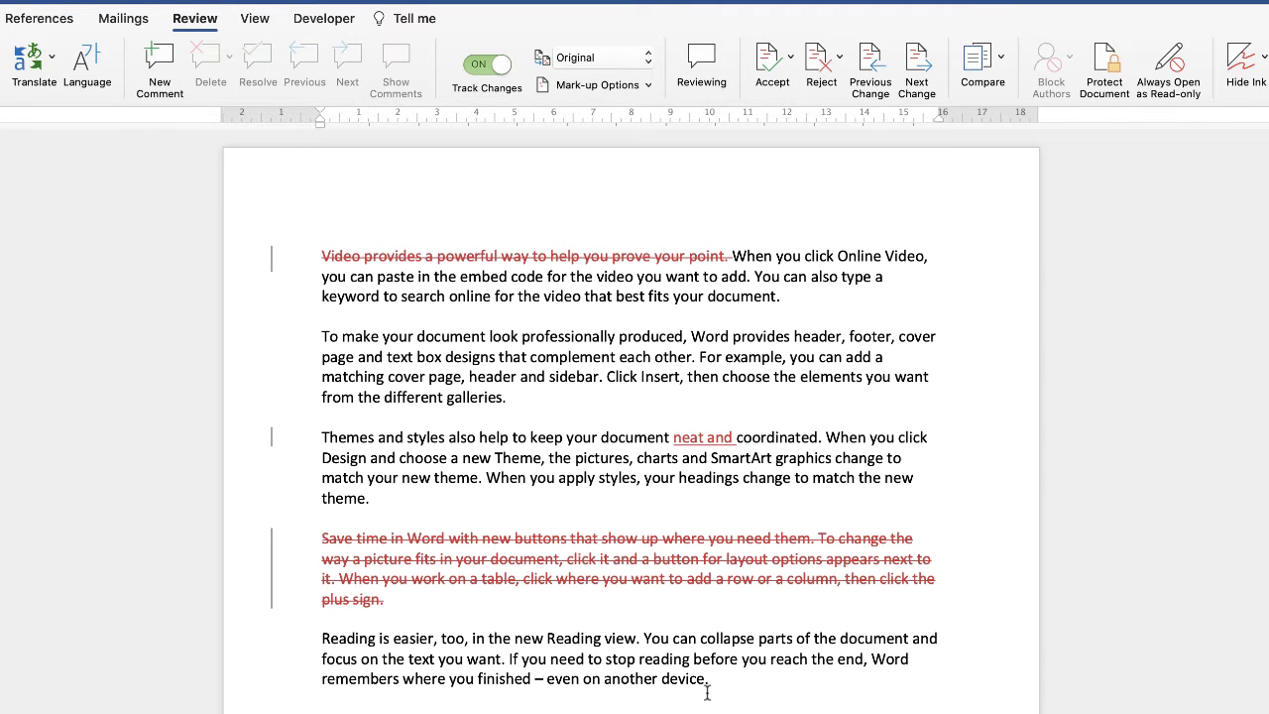
left_click(607, 57)
left_click(565, 59)
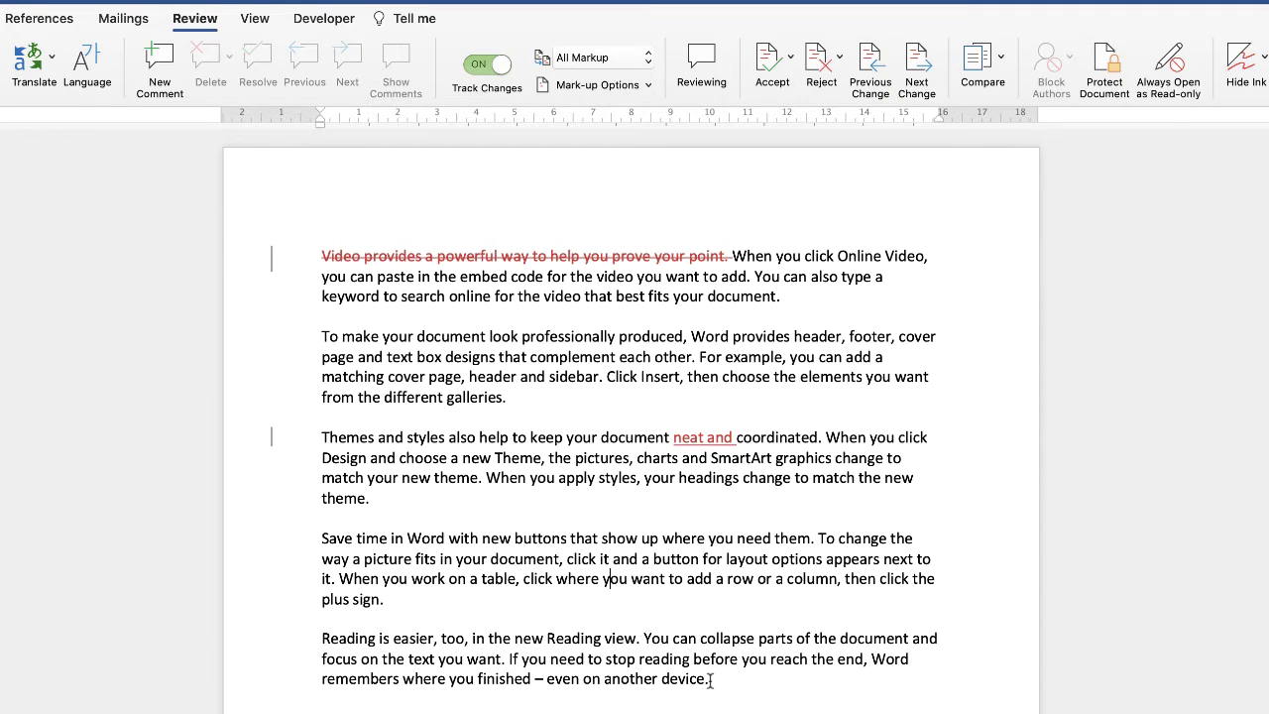
left_click_drag(712, 678, 546, 677)
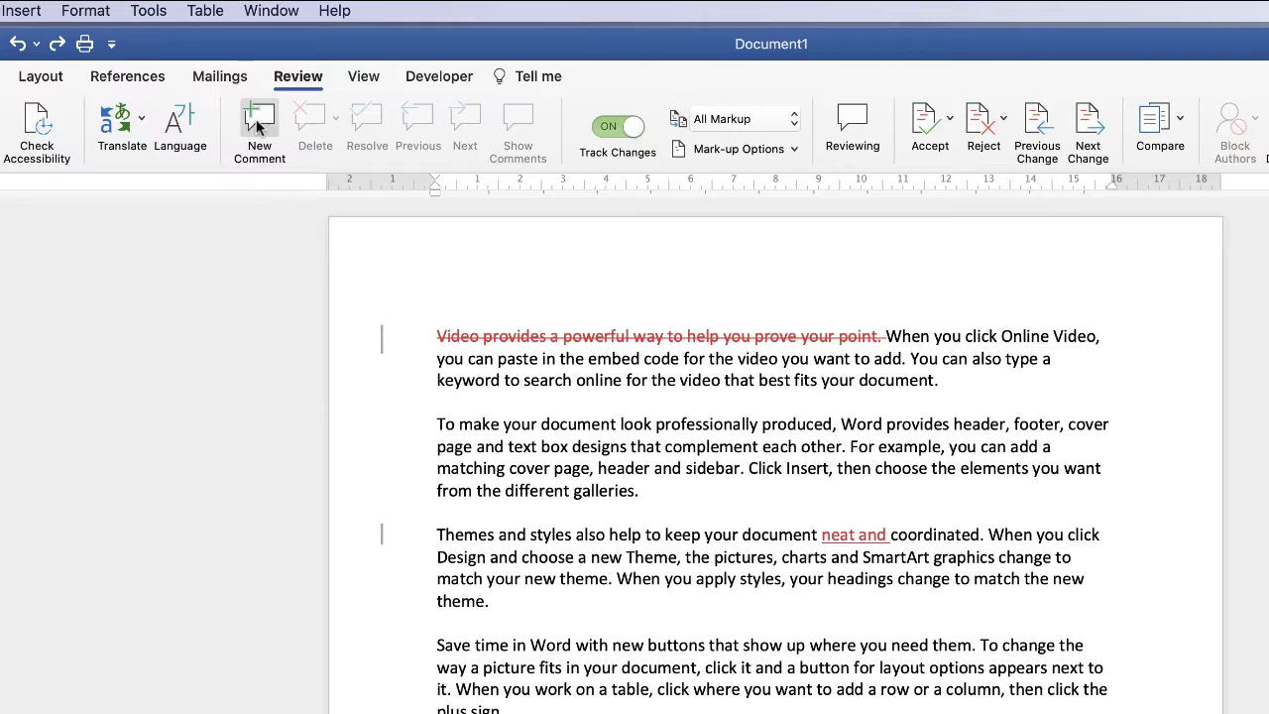
Step: Add a comment on 'even on another device.' and set balloons to Show Revisions in Balloons
left_click(256, 121)
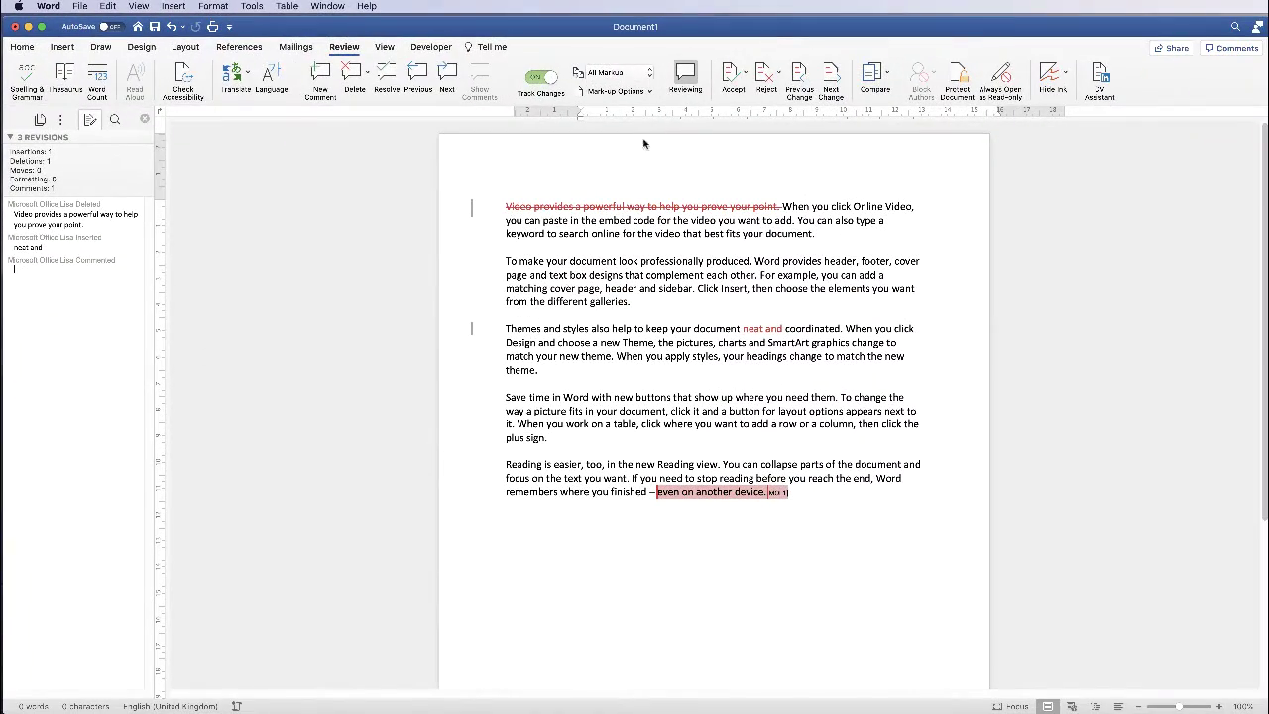
left_click(647, 92)
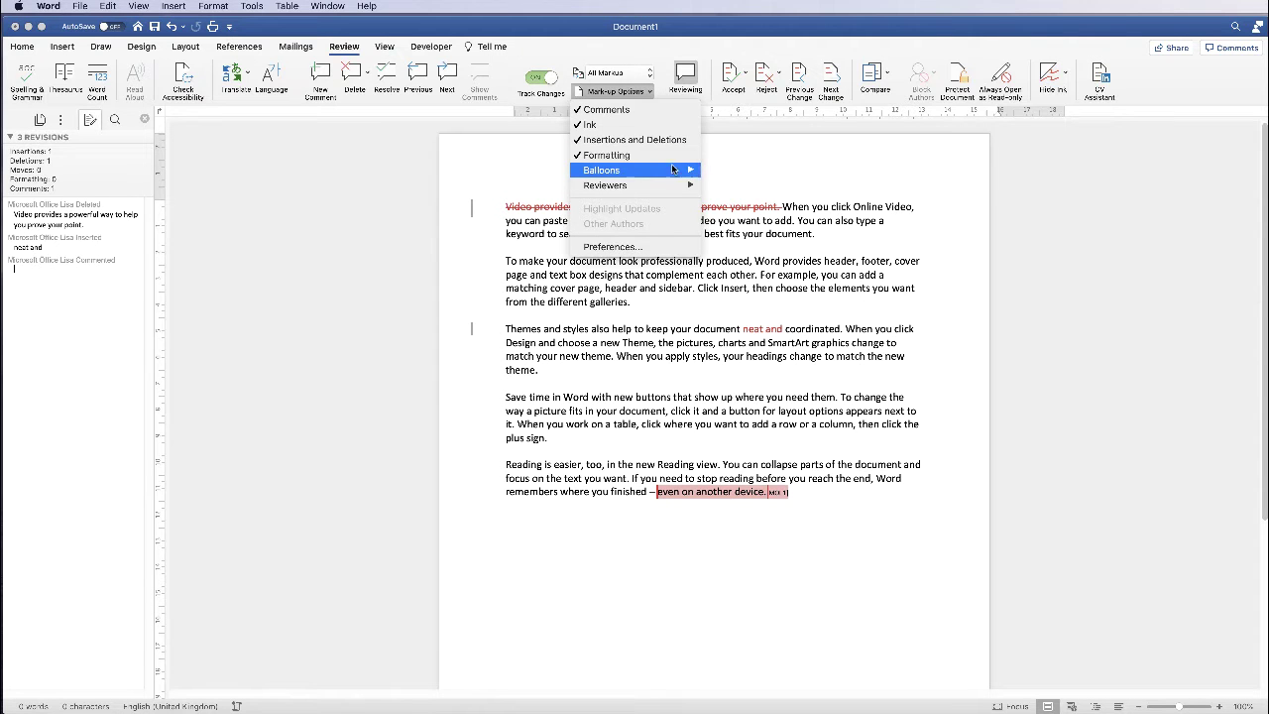
mouse_move(677, 176)
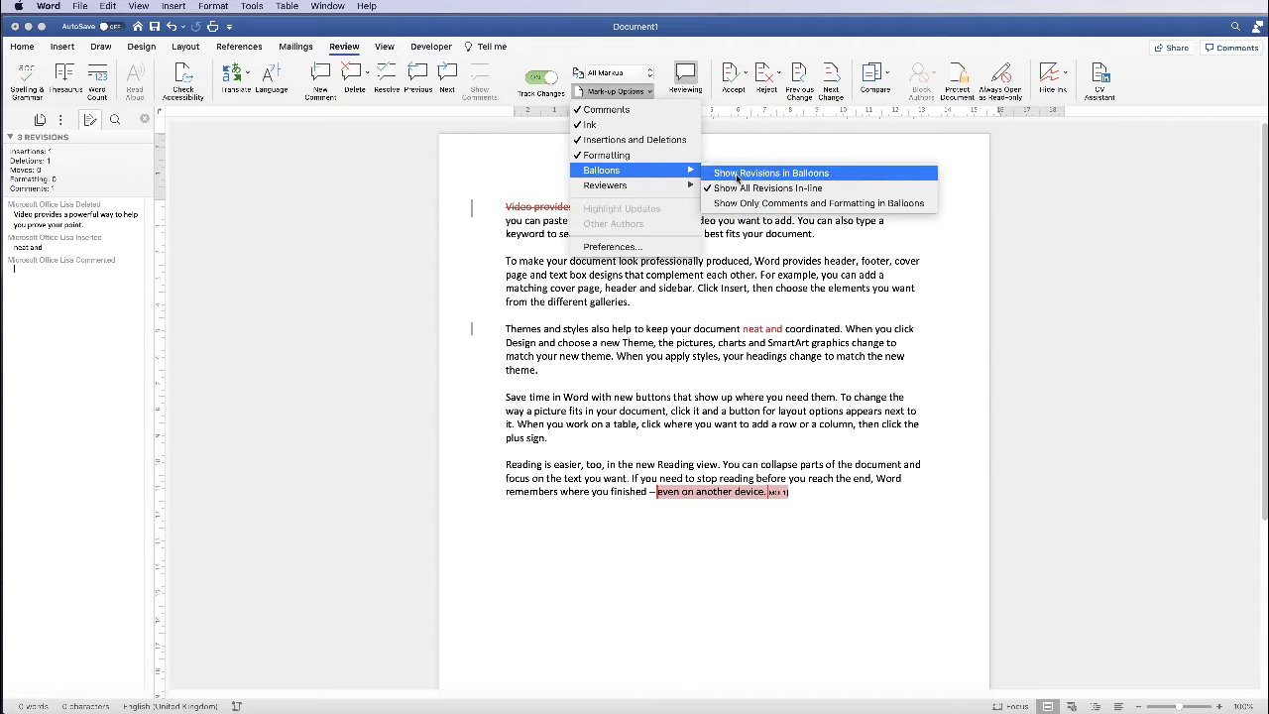
left_click(736, 177)
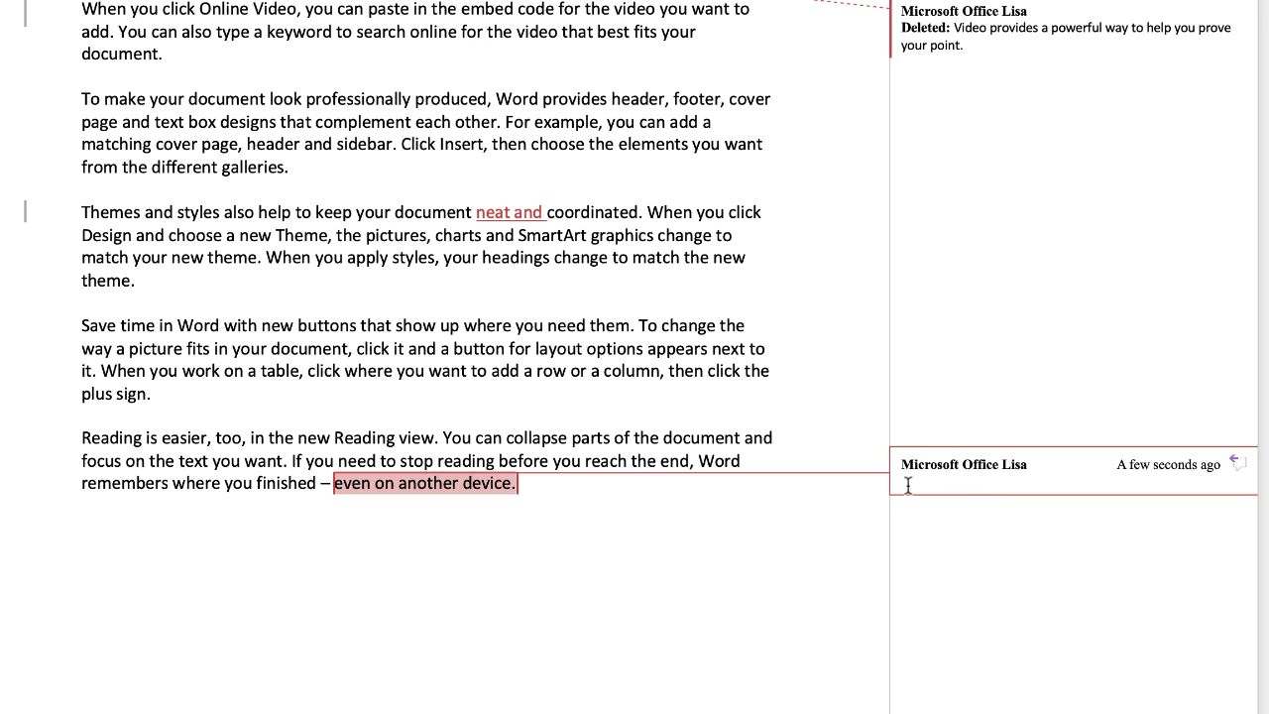
Step: Write 'Is this correct?' as the comment text and open the Reviewing pane
type("Is this correct?")
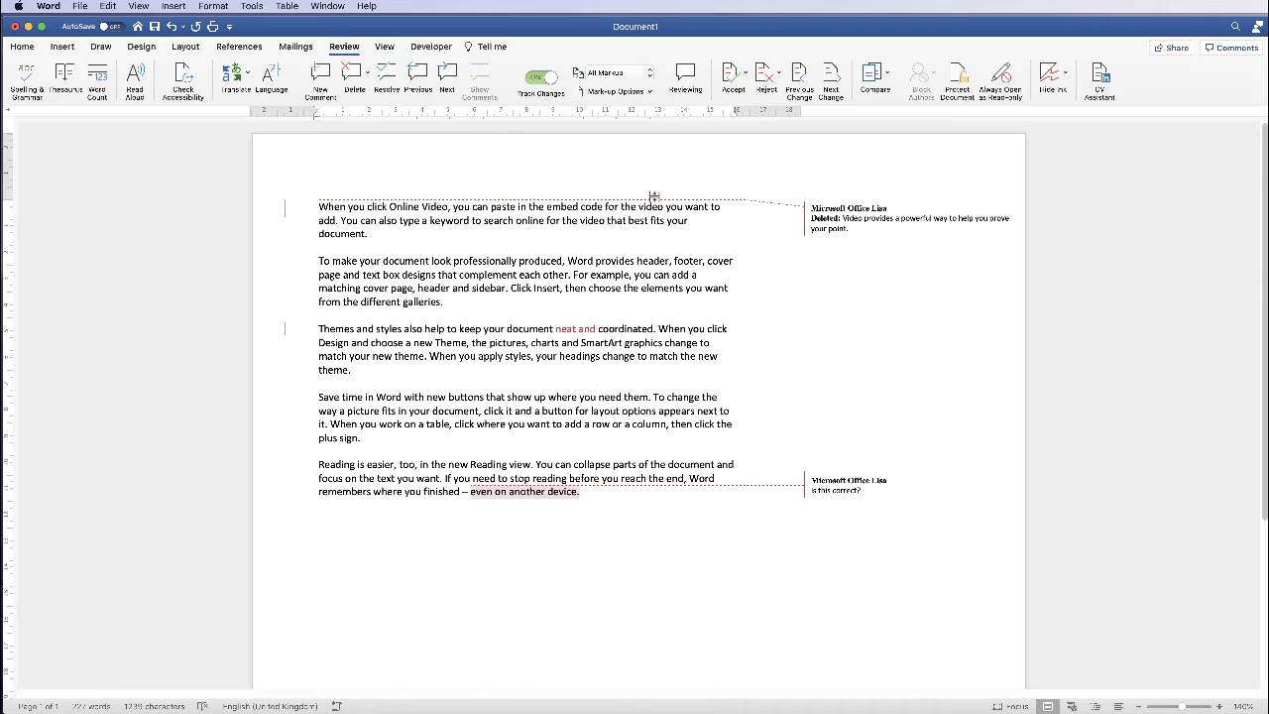
left_click(686, 75)
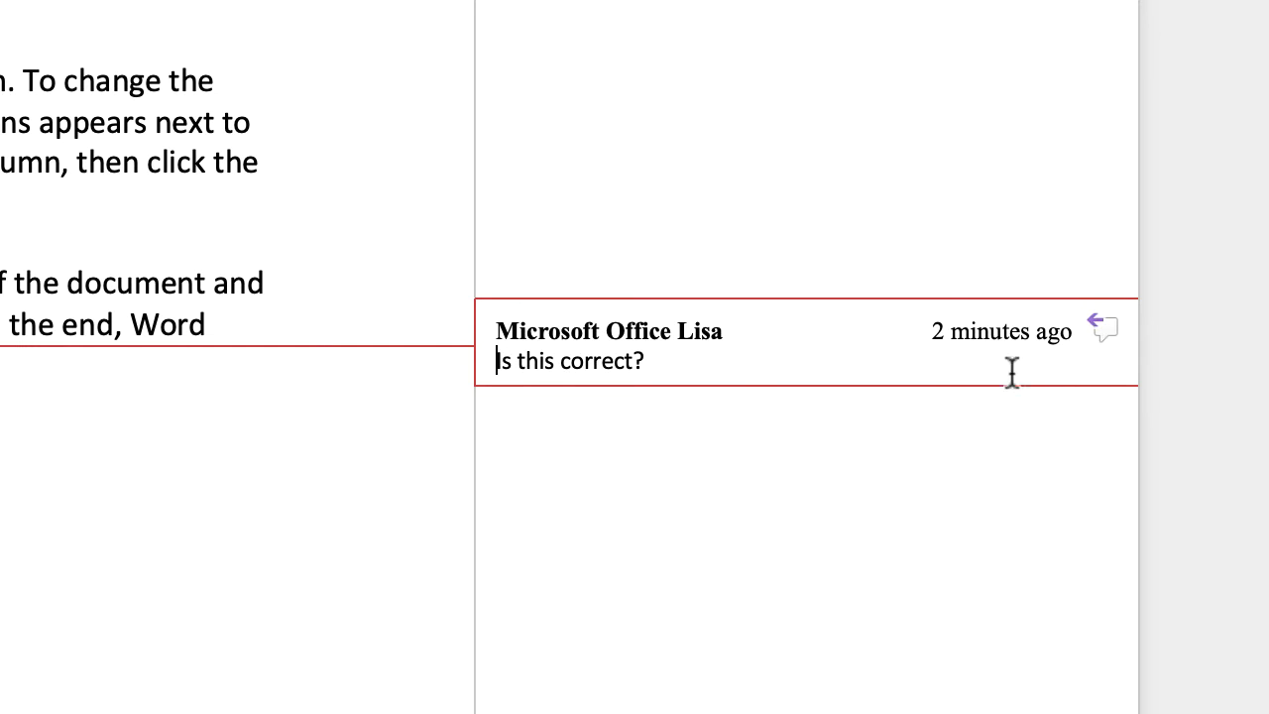
Step: Reply 'Reply.' to the 'Is this correct?' comment and return to the document
left_click(1102, 330)
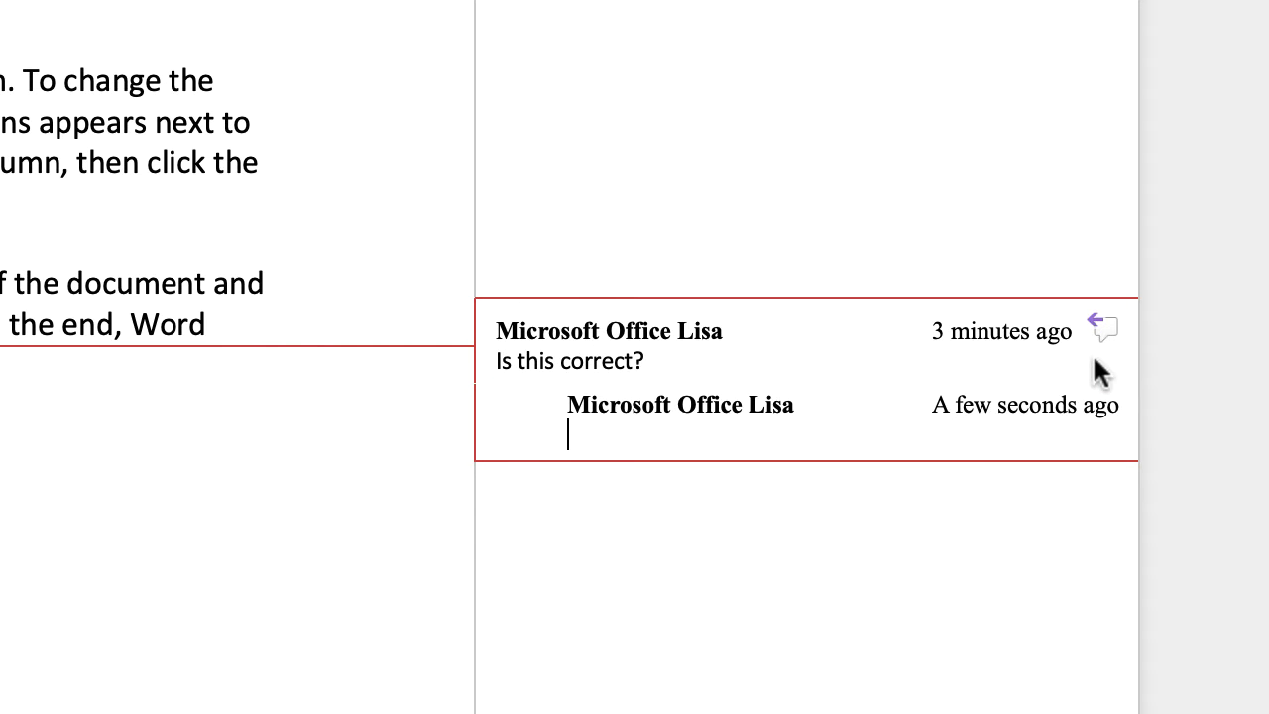
type("Reply.")
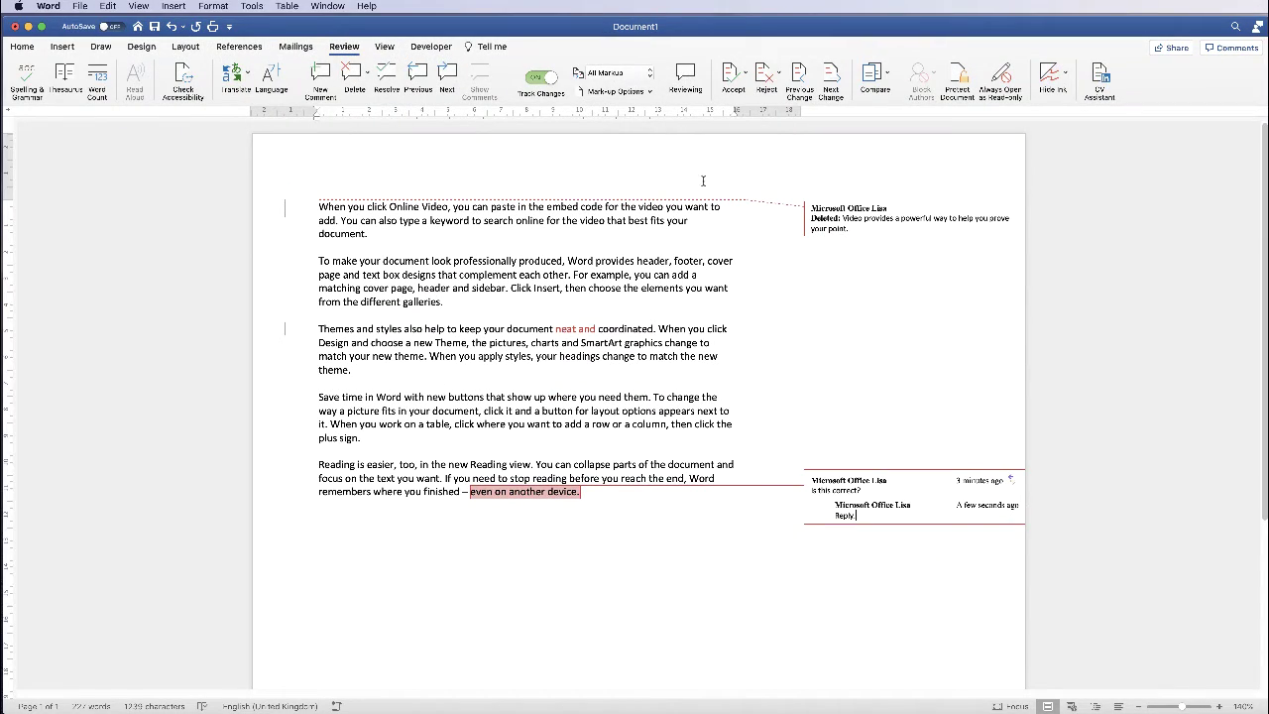
left_click(841, 217)
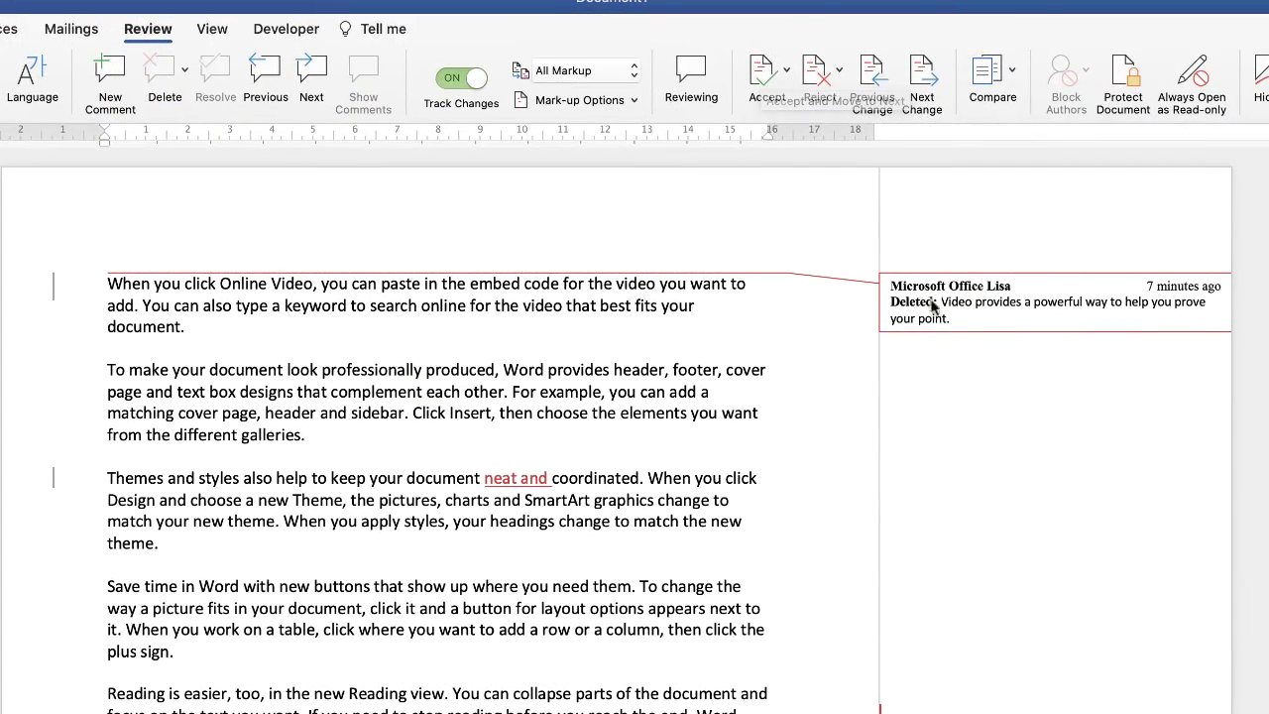
Step: Accept the opening-sentence deletion and reject "neat and", leaving "keep your document coordinated"
left_click(763, 71)
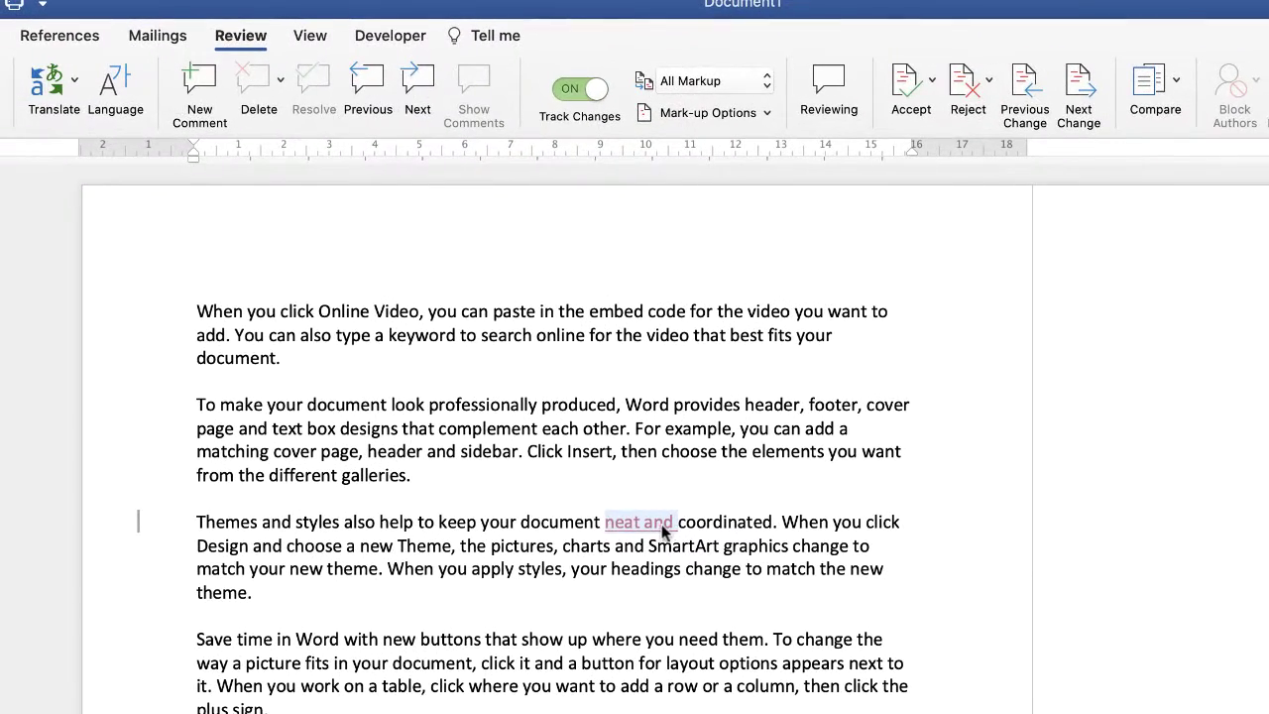
left_click(960, 85)
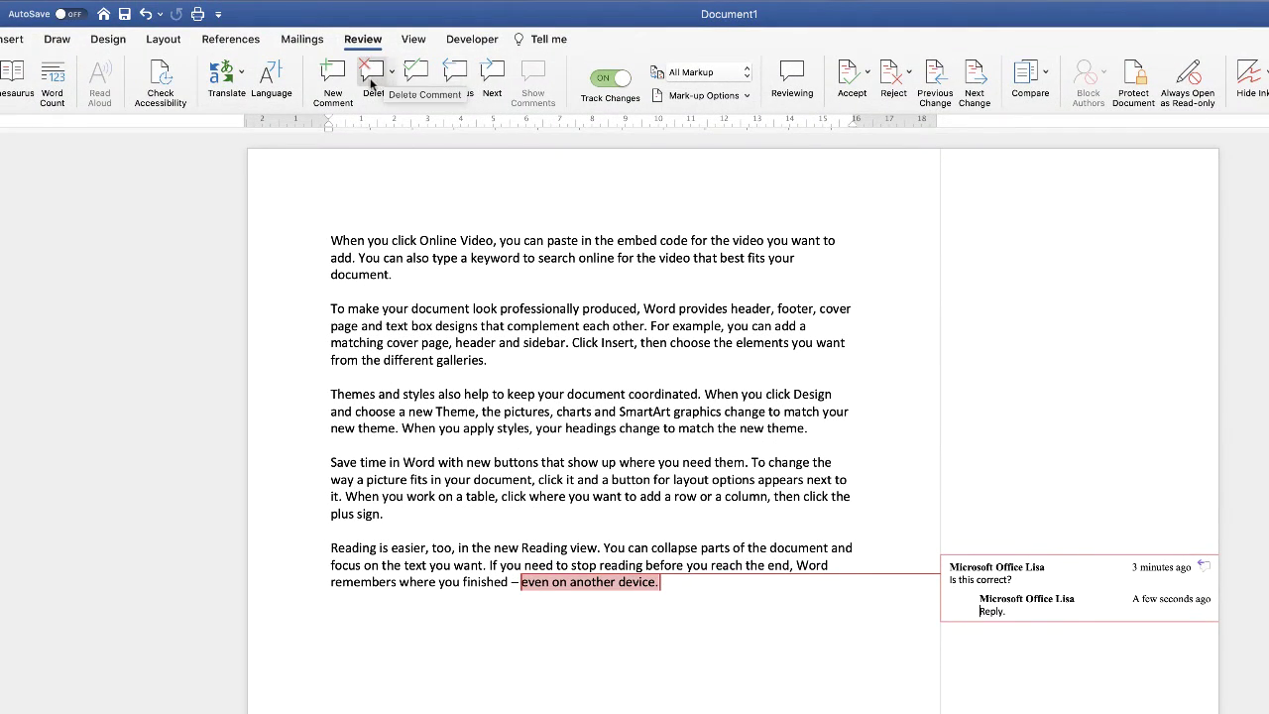
Step: Delete the reply and the "Is this correct?" comment on "even on another device."
left_click(372, 77)
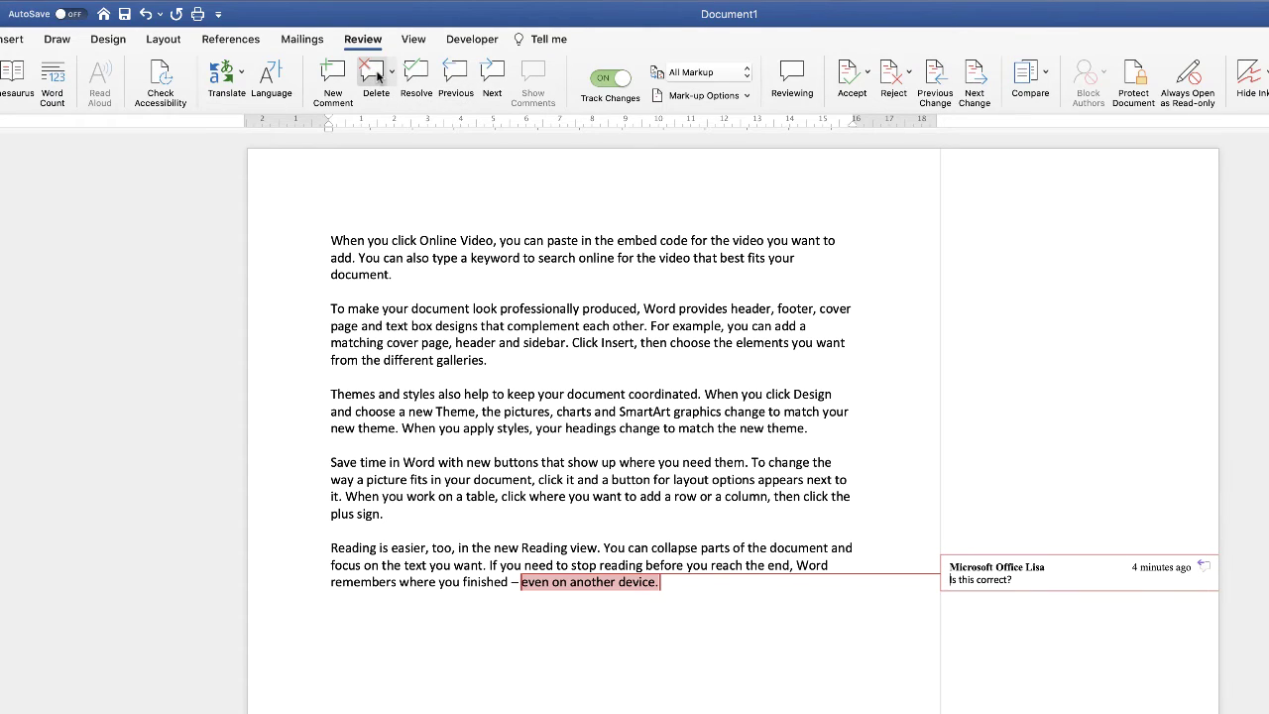
left_click(376, 77)
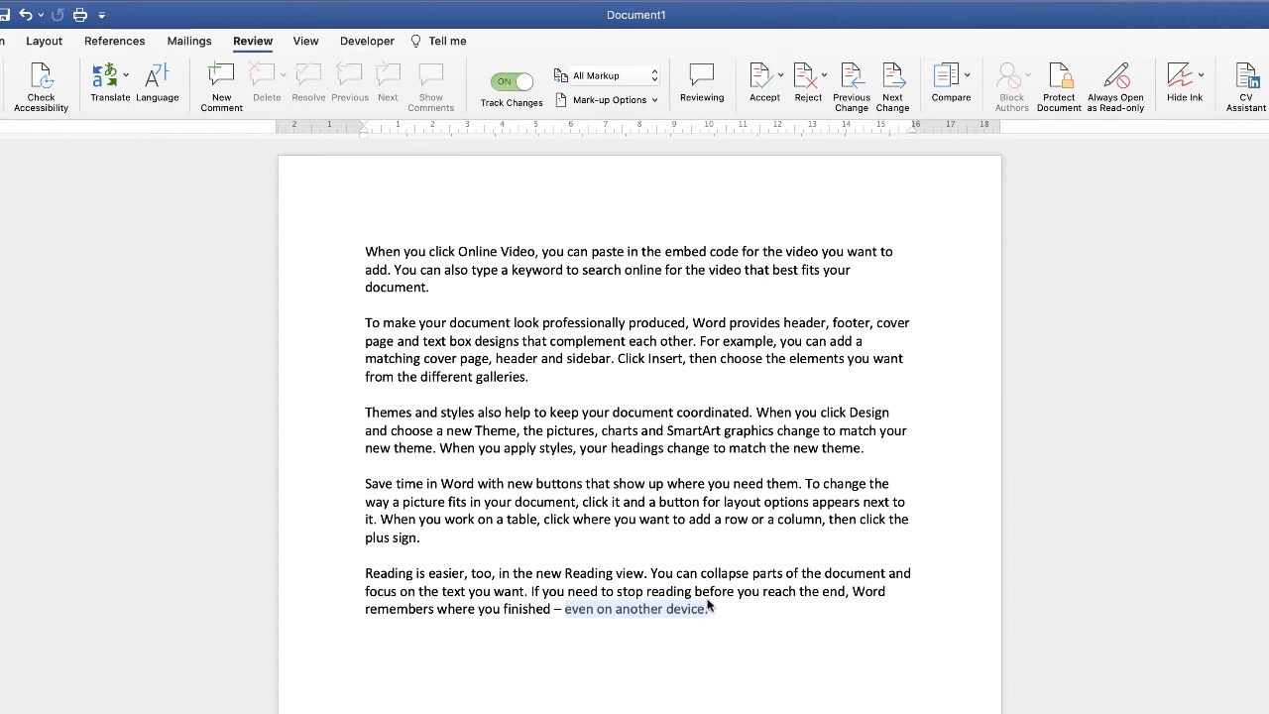
left_click(738, 607)
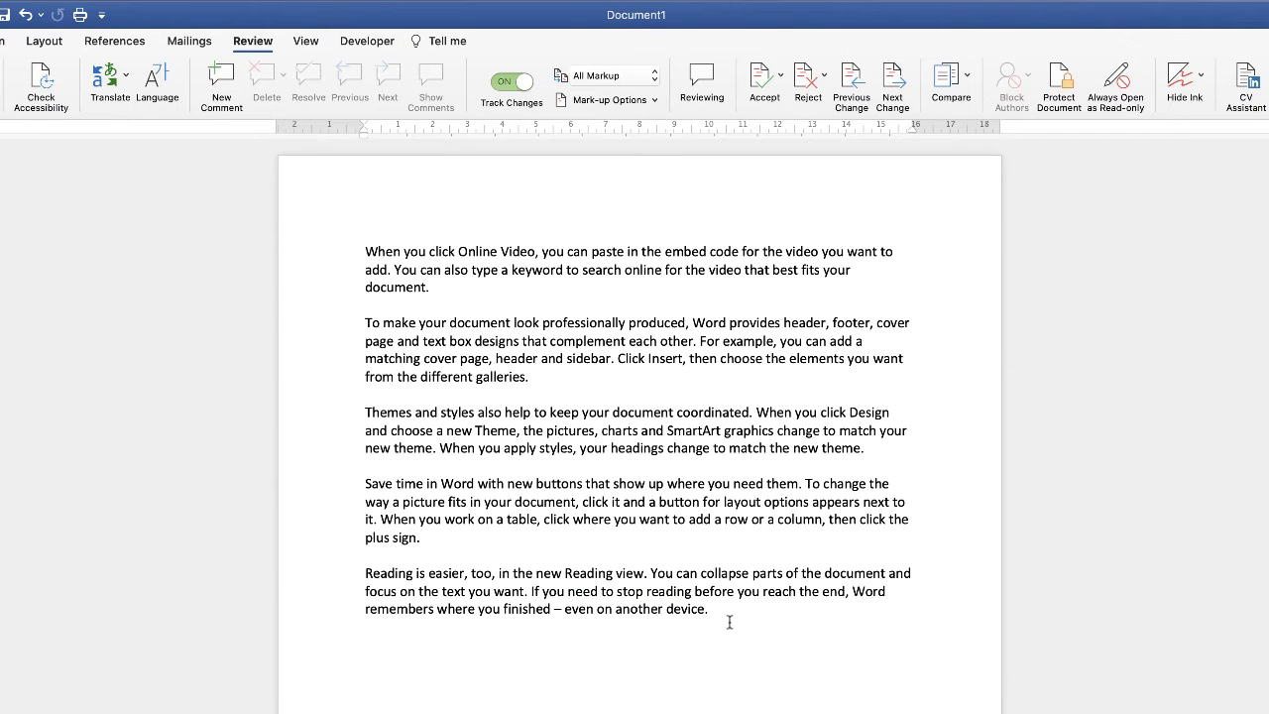